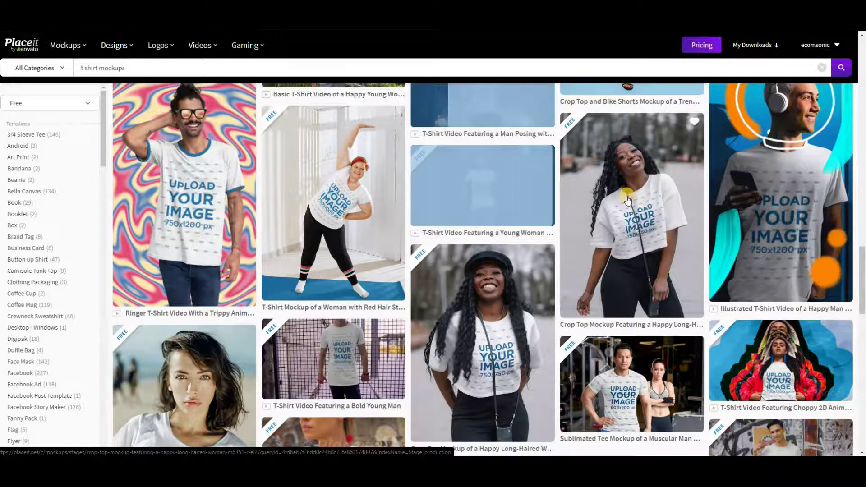
Open the free crop top mockup of the smiling long-haired woman and insert the busy bee quote design, enlarged to fill the crop area
click(627, 199)
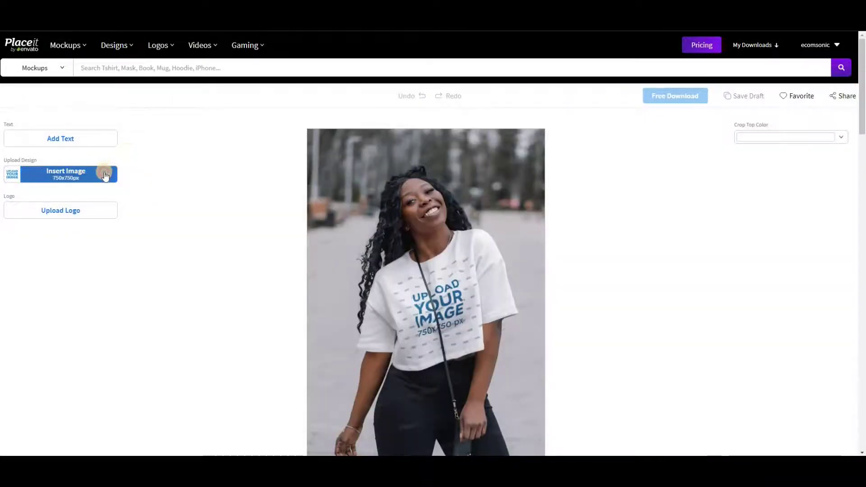
click(104, 174)
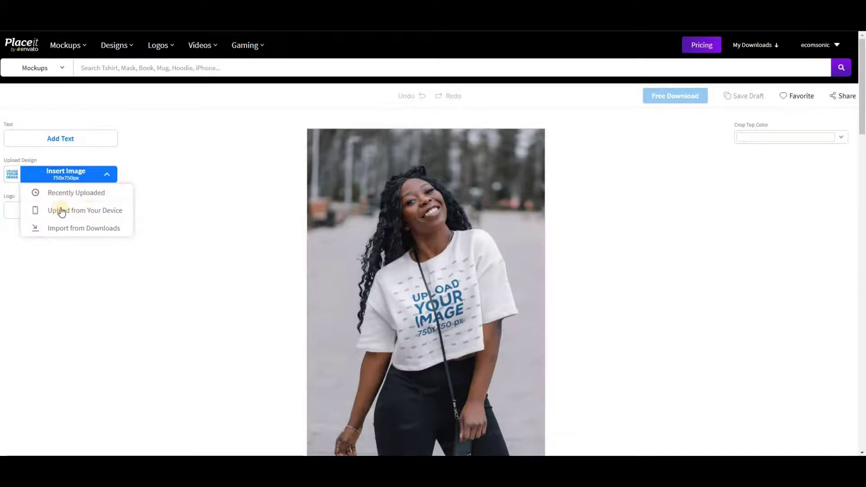
click(99, 215)
click(783, 438)
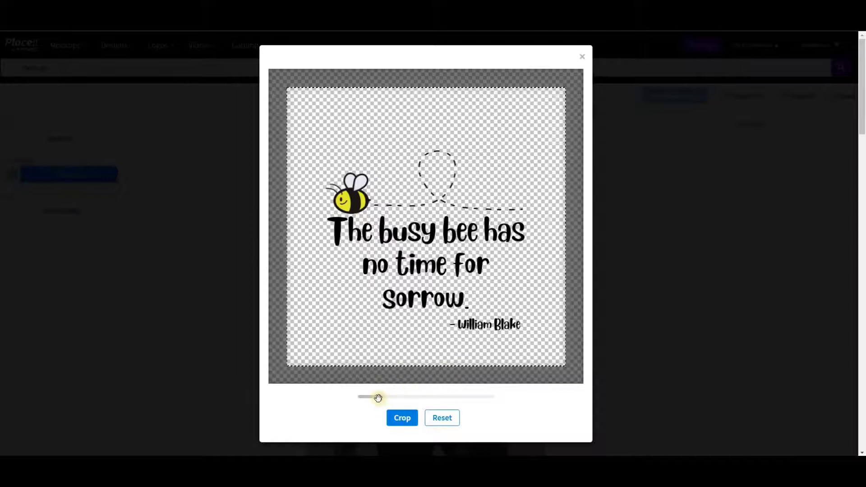
drag(379, 397, 386, 398)
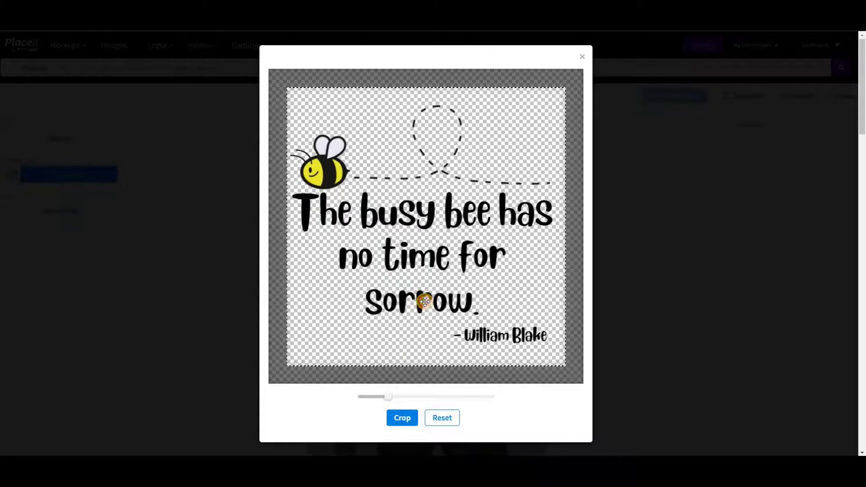
click(396, 420)
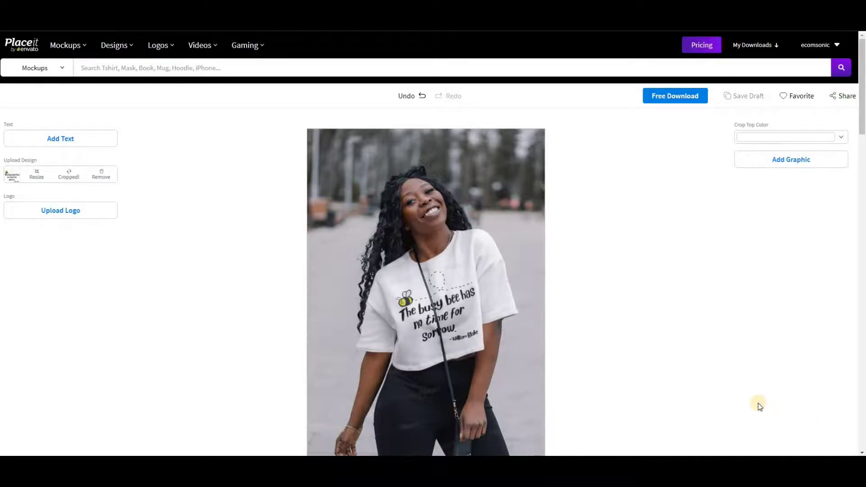
Try orange, lime green and medium pink for the crop top, settling on light pink as its color
click(844, 138)
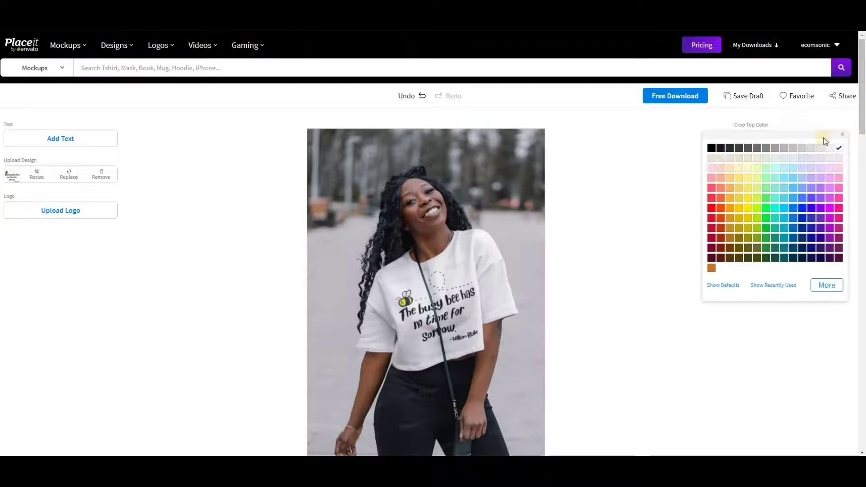
click(721, 189)
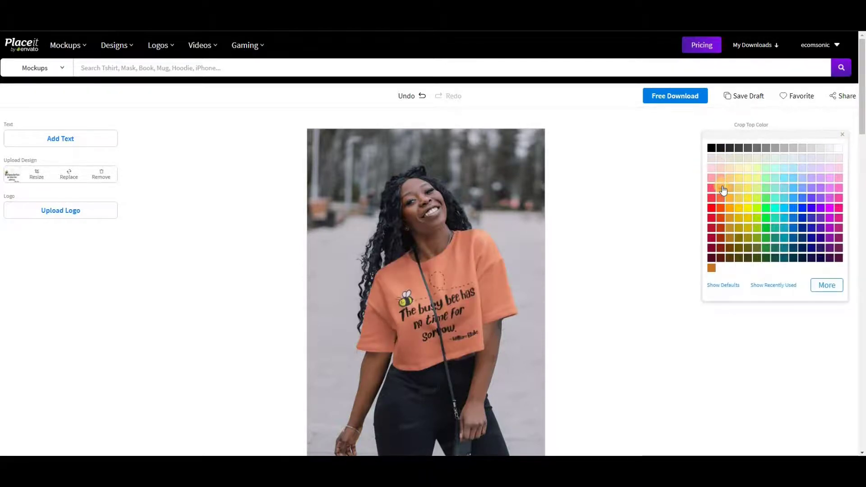
click(759, 199)
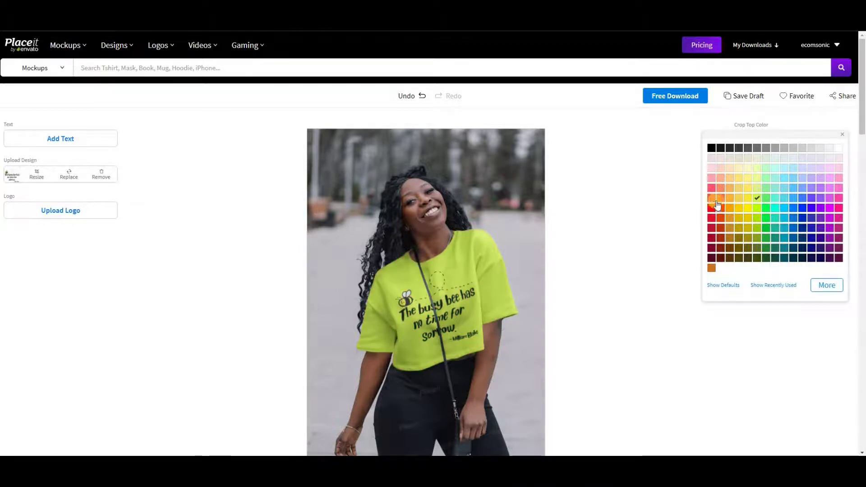
click(839, 181)
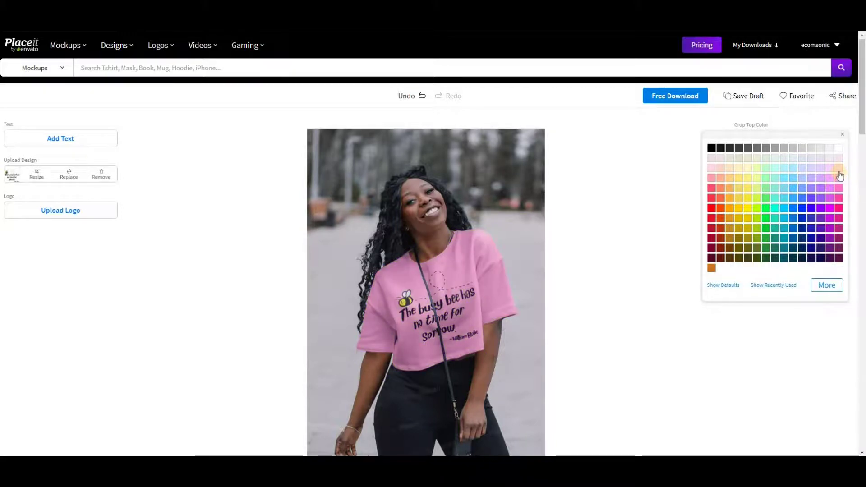
click(838, 170)
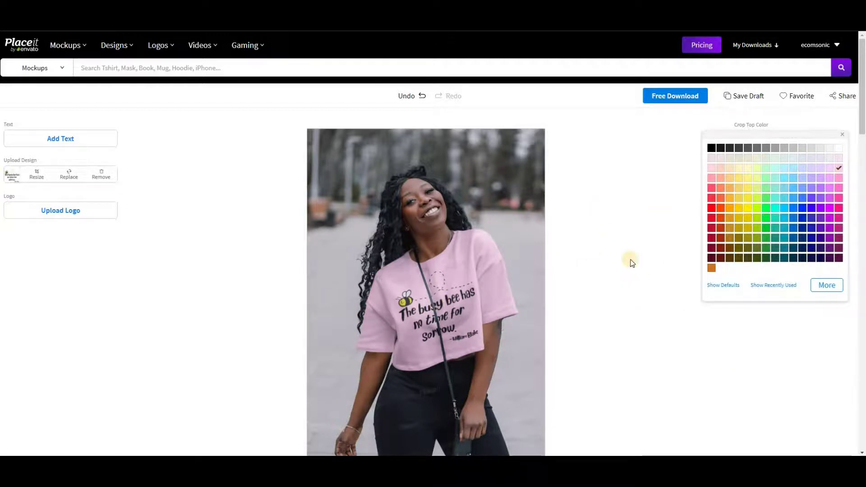
click(697, 253)
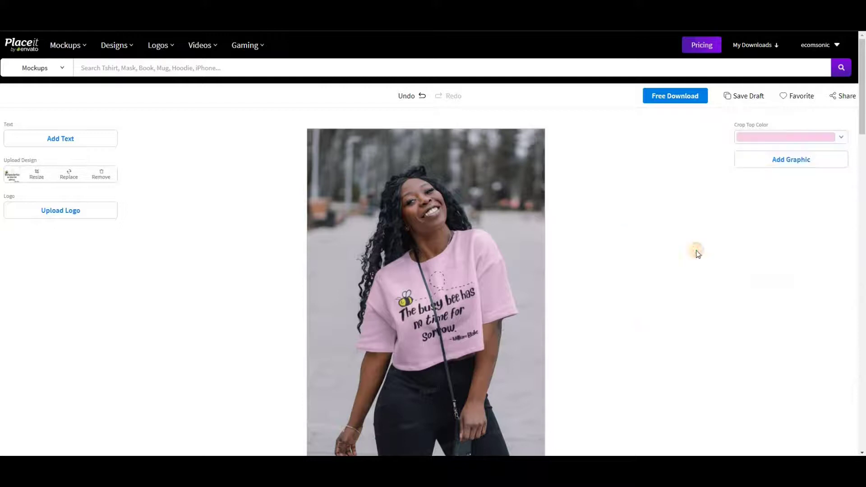
Download the finished pink crop top mockup with the free download option
click(673, 96)
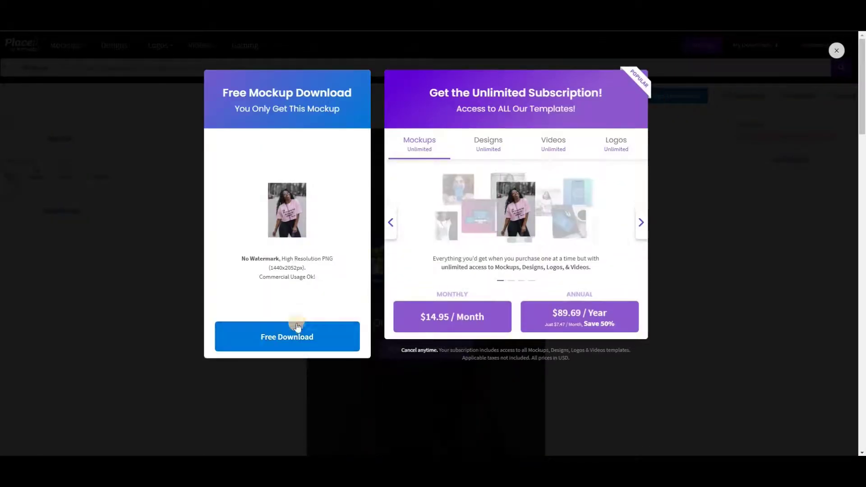
click(285, 335)
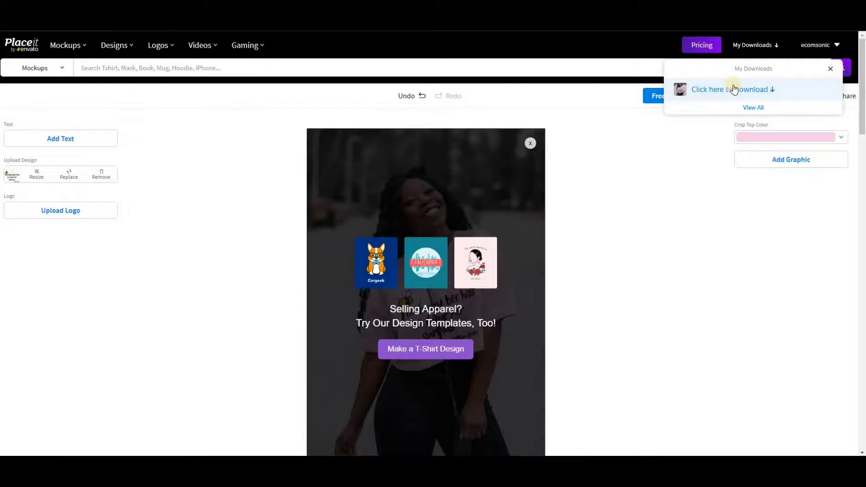
click(727, 93)
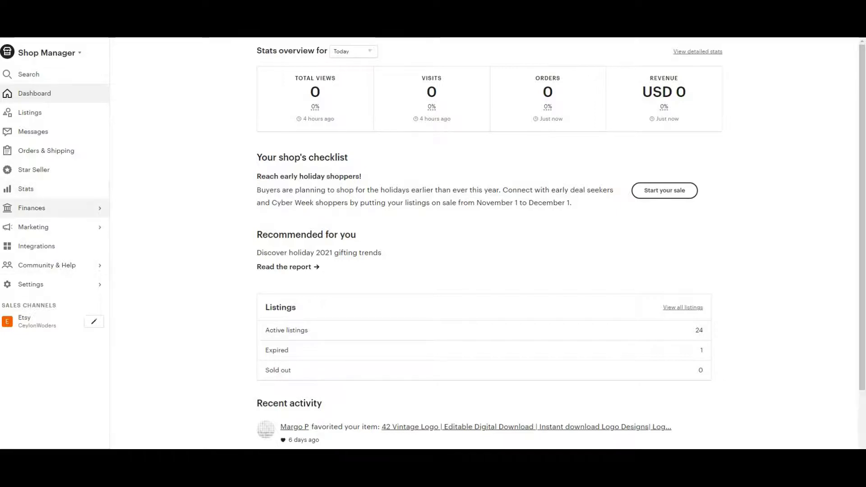
Start a new listing from the shop's listings in Etsy Shop Manager
click(29, 112)
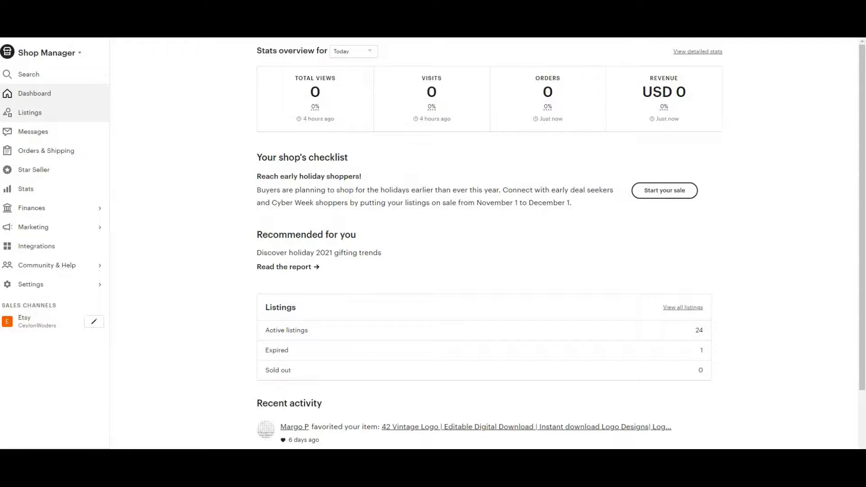
click(29, 118)
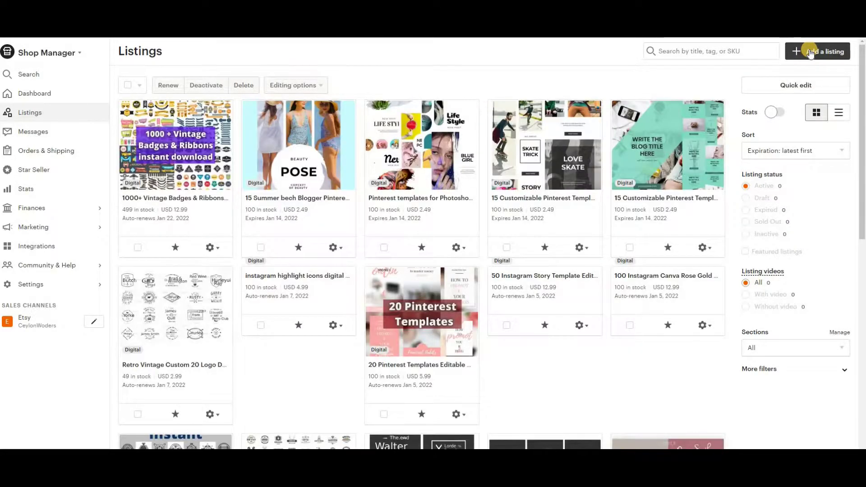
click(811, 53)
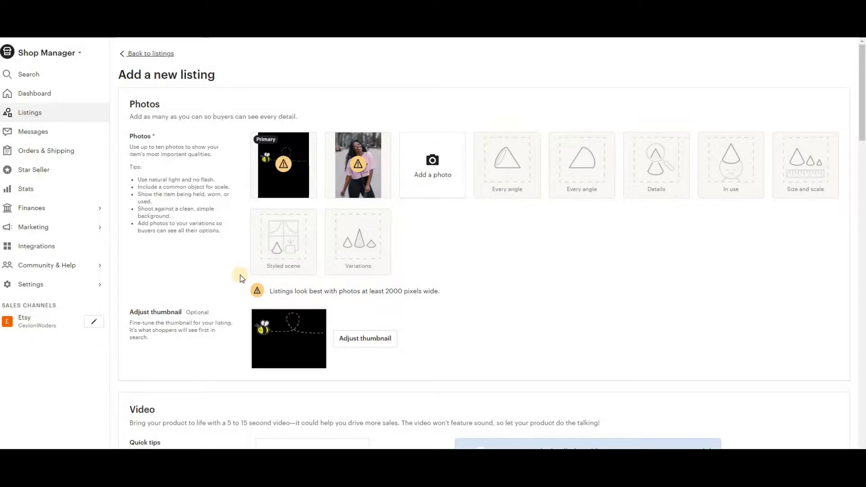
Replace the black-background bee photo in the listing with the white-background version of the bee quote design
mouse_move(303, 191)
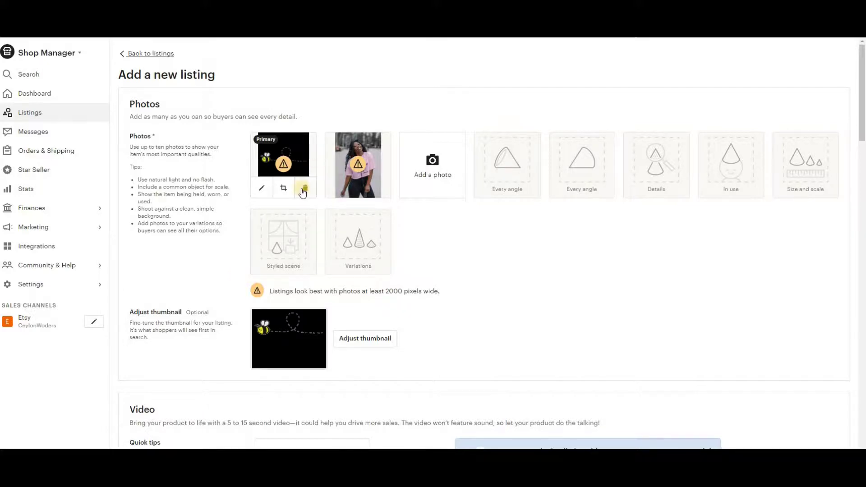
click(301, 188)
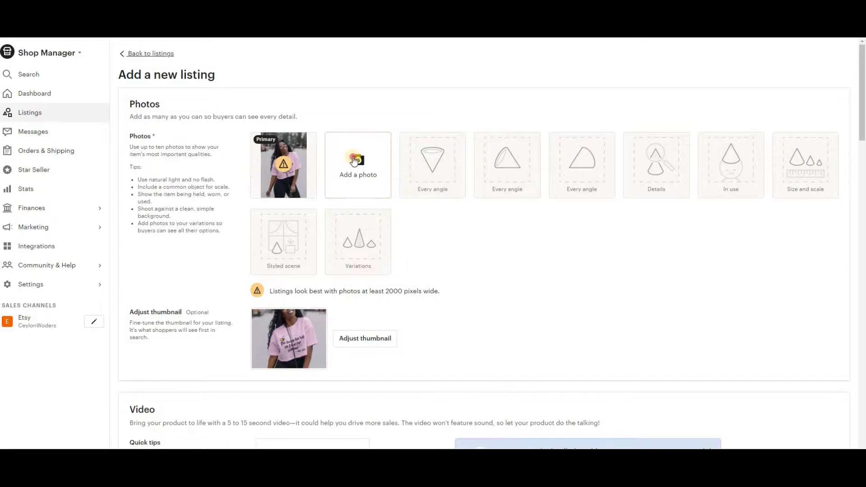
click(369, 266)
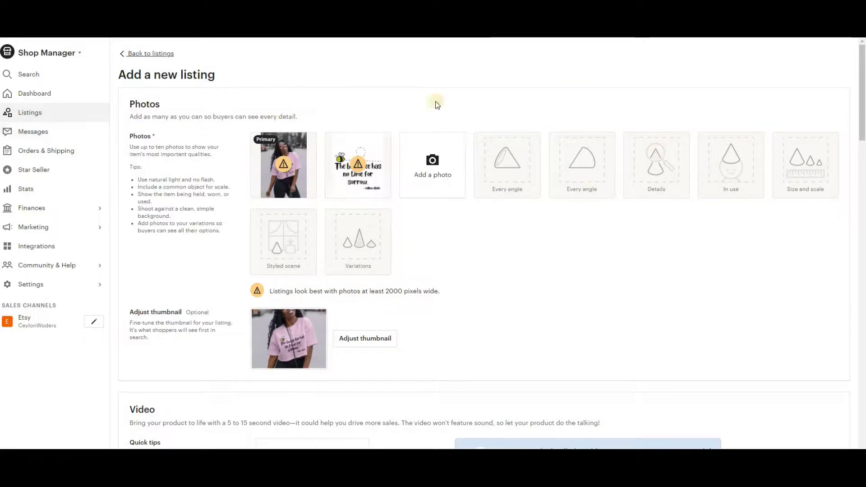
Enter the listing title "Cute Bee Quote T- shirt Design Instant Download | Digital Download"
scroll(363, 299, down, 3)
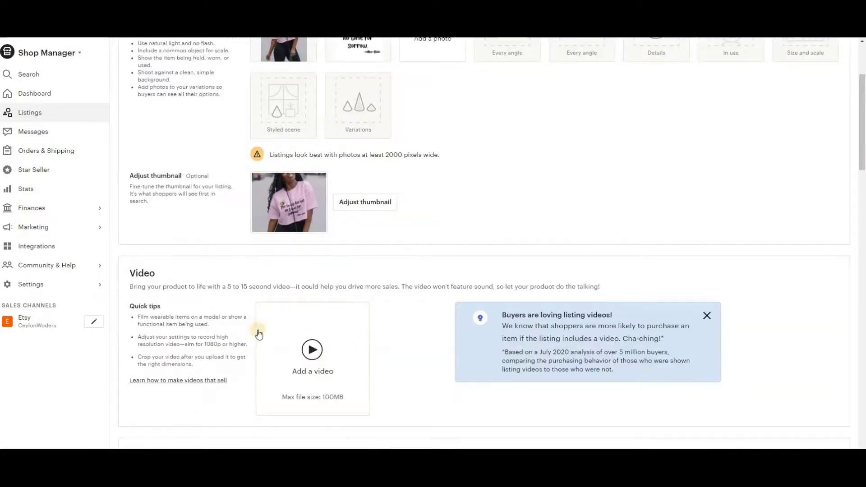
scroll(385, 263, down, 5)
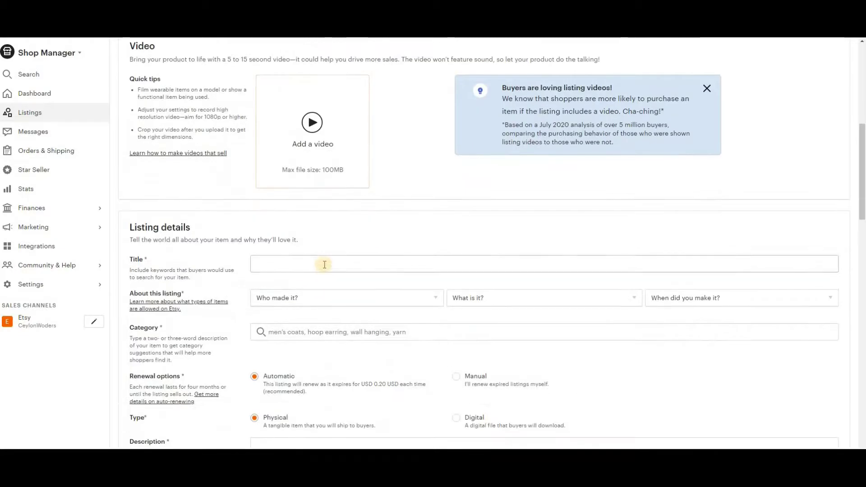
click(325, 264)
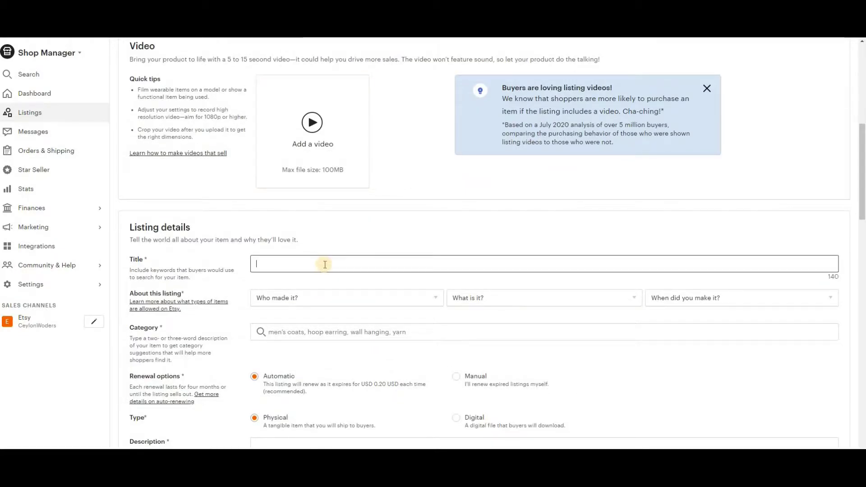
text(Cute B)
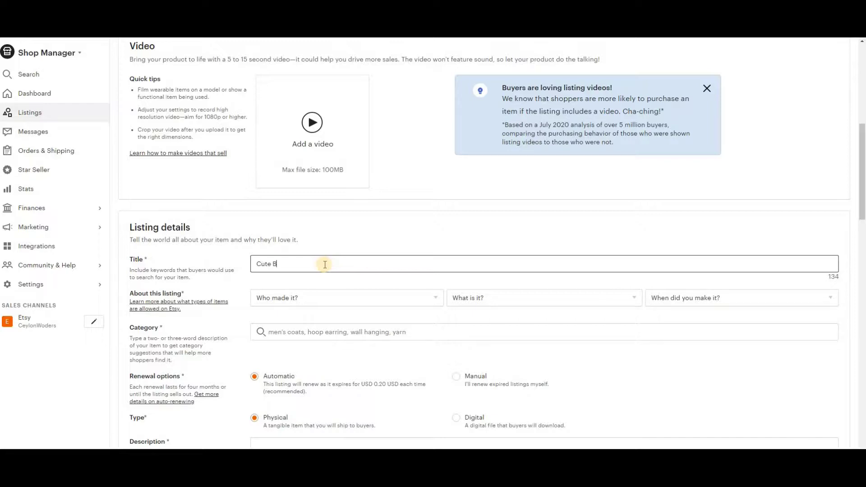
text(ee)
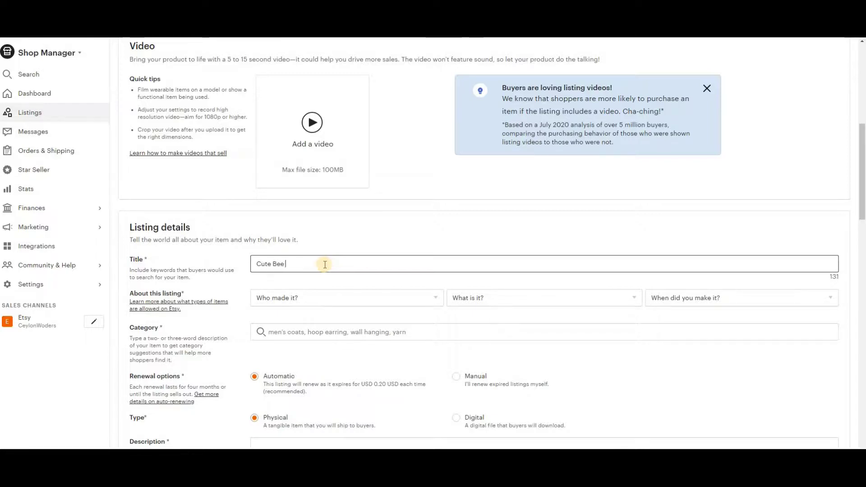
text( Quote T)
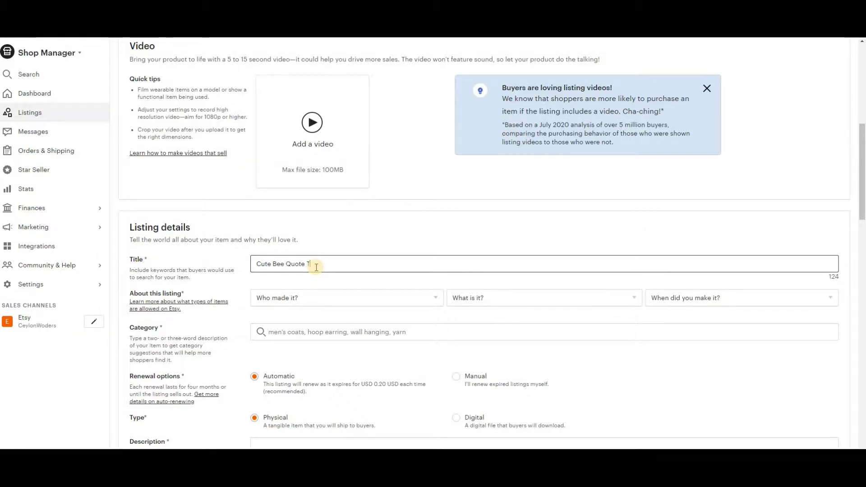
text(-shirt Design Instant)
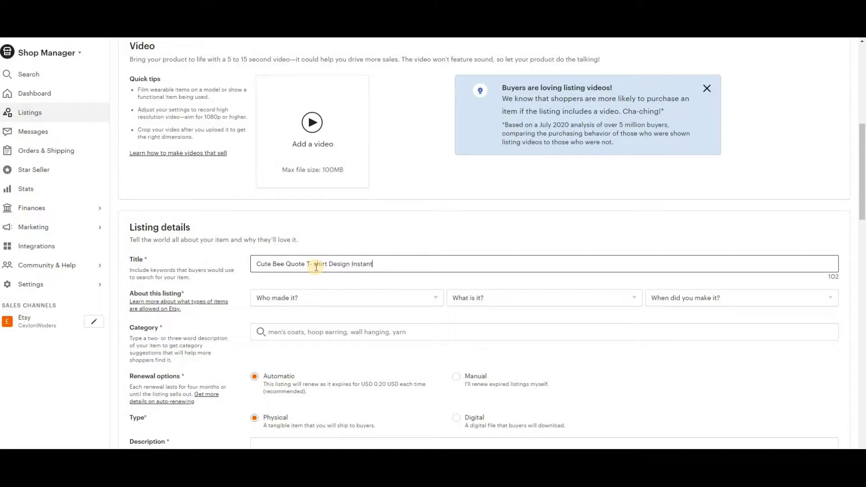
text(oad | Digital Download)
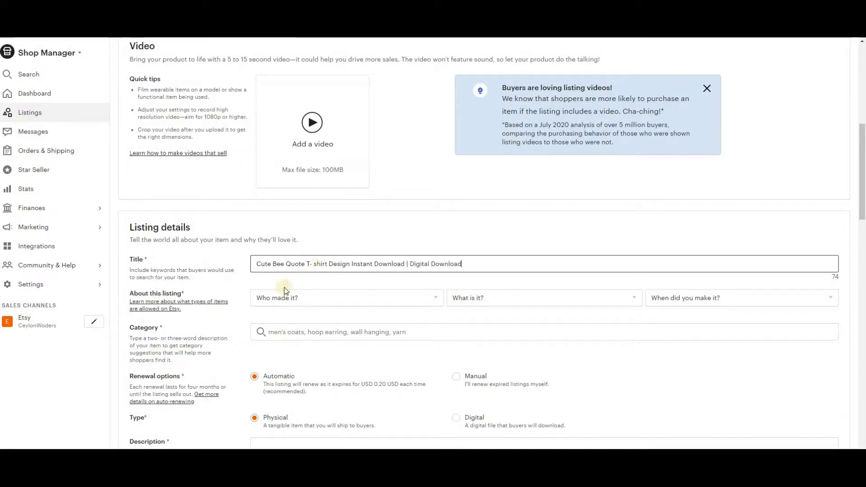
Describe the listing as made by "I did", "A finished product", and made in 2020 - 2021
click(416, 299)
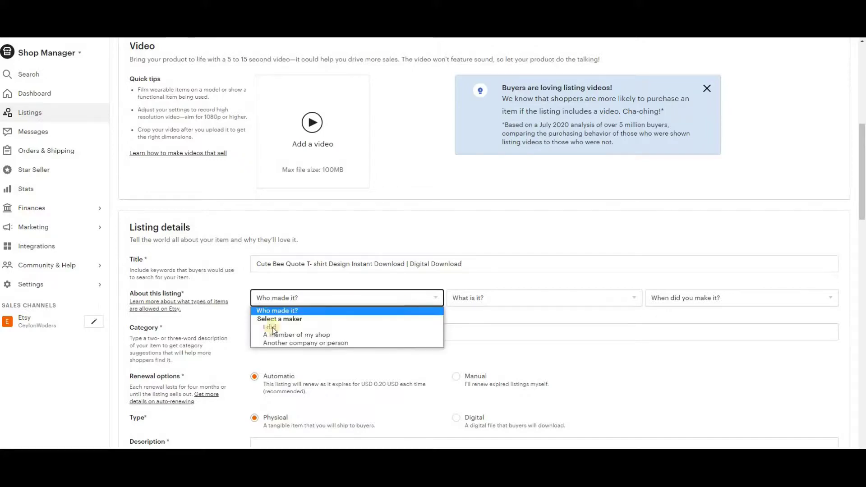
click(270, 328)
click(579, 300)
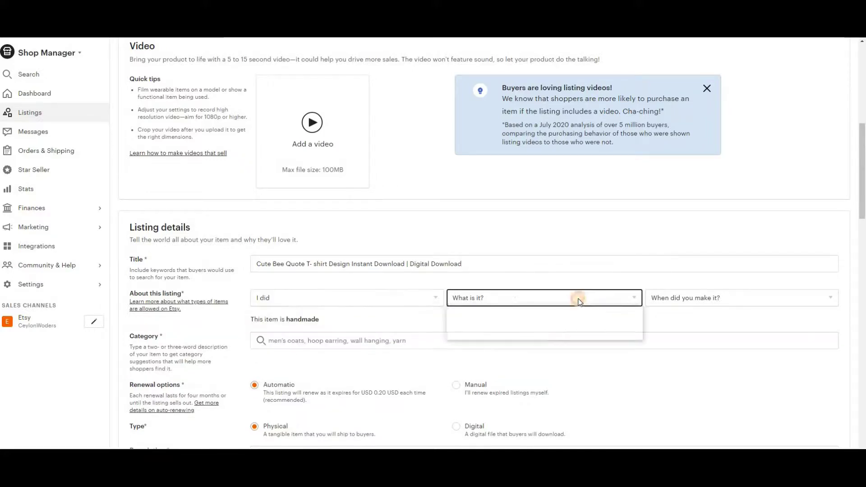
click(736, 298)
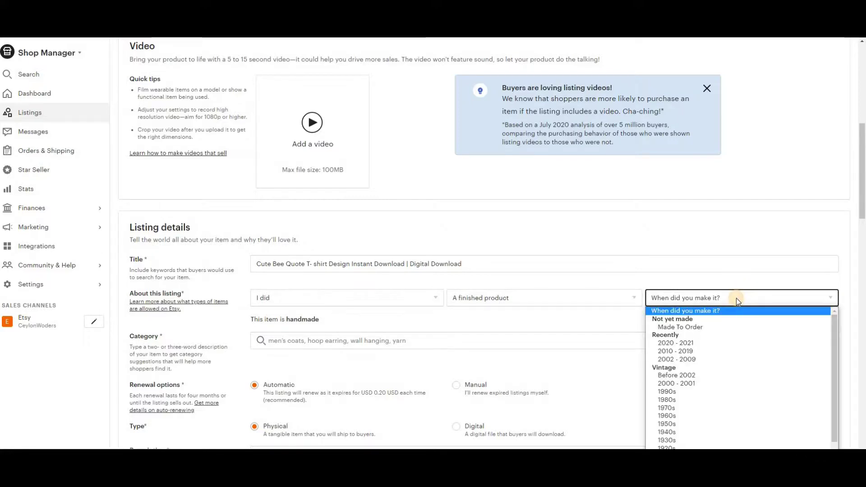
click(706, 344)
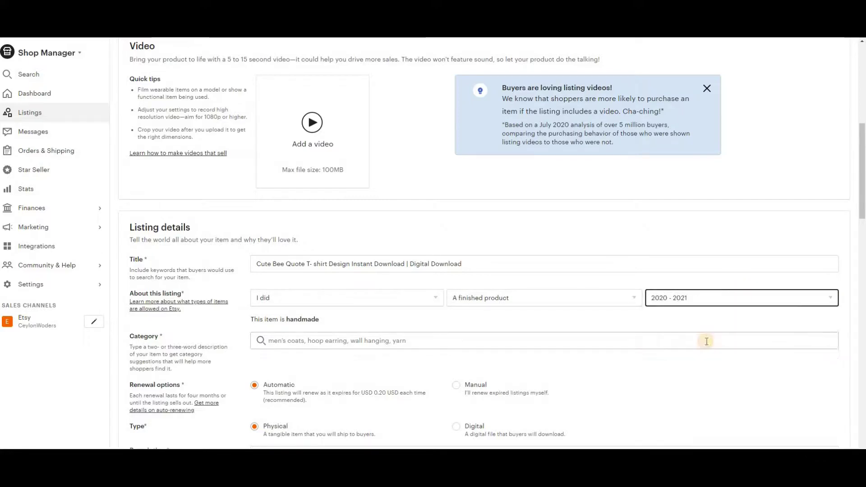
Set the listing's category to T-shirts under Clothing, Unisex Adult Clothing, Tops & Tees
click(322, 342)
scroll(322, 350, down, 3)
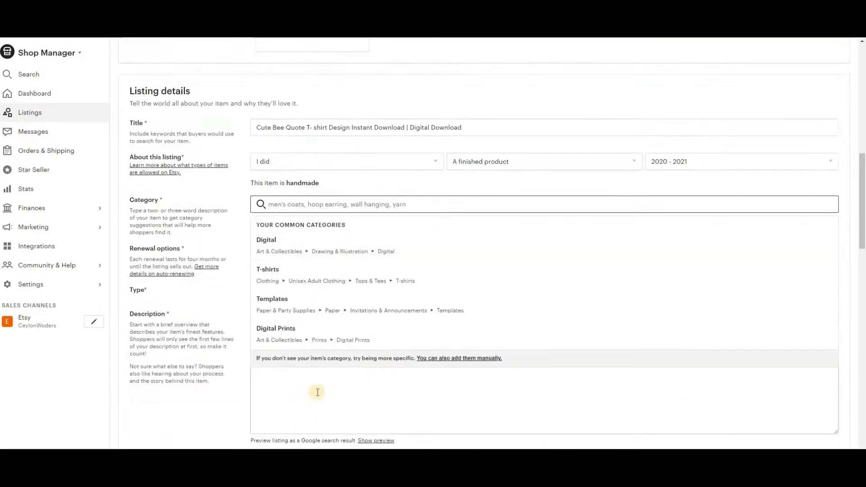
click(378, 275)
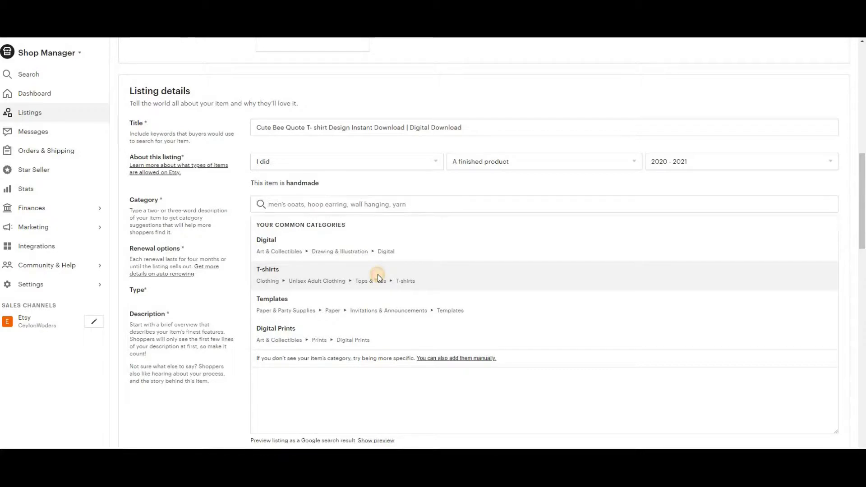
scroll(328, 309, down, 6)
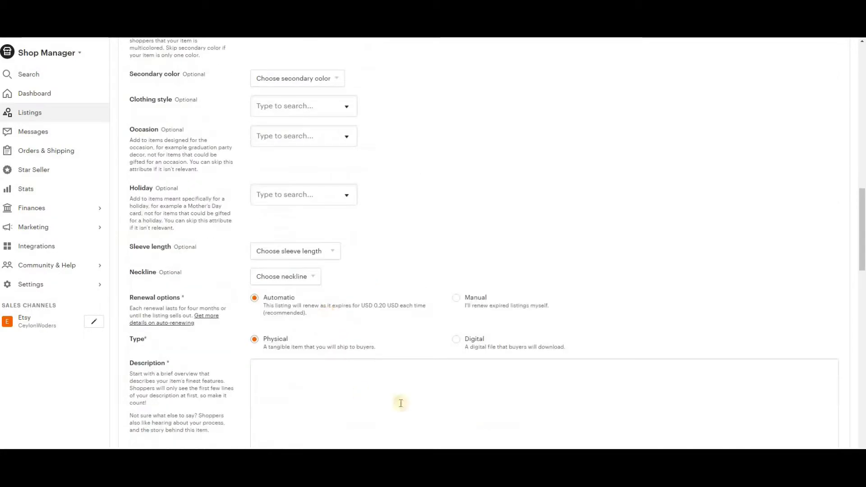
Set the listing's type to Digital and enter "Description" as its description text
click(457, 341)
click(353, 389)
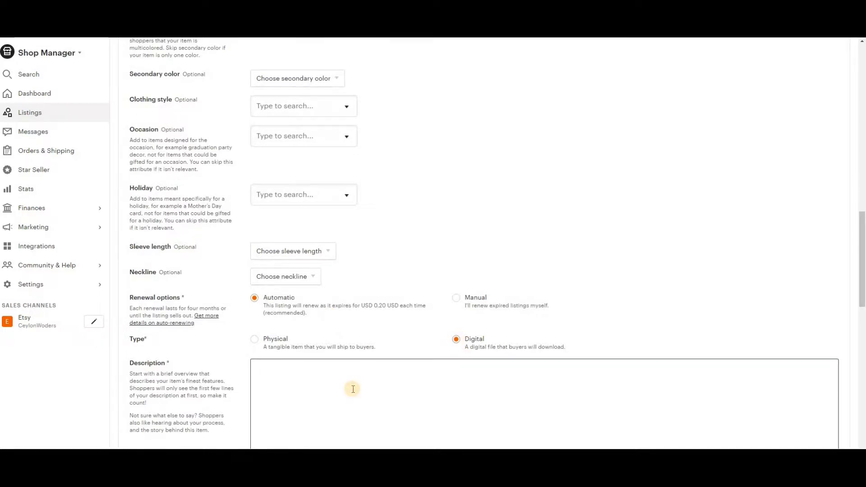
scroll(353, 389, down, 3)
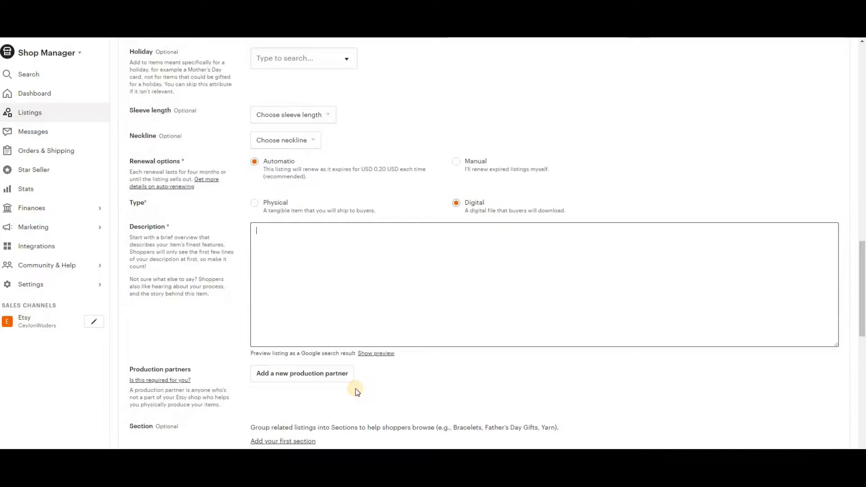
text(Des)
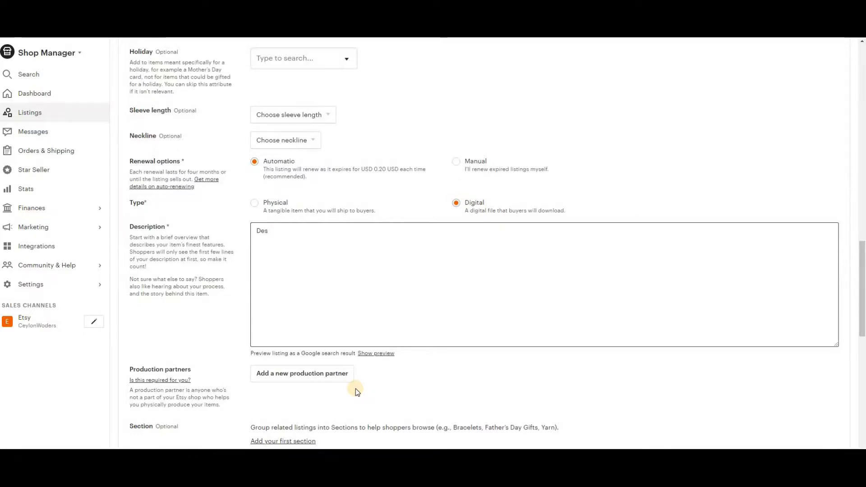
text(cription)
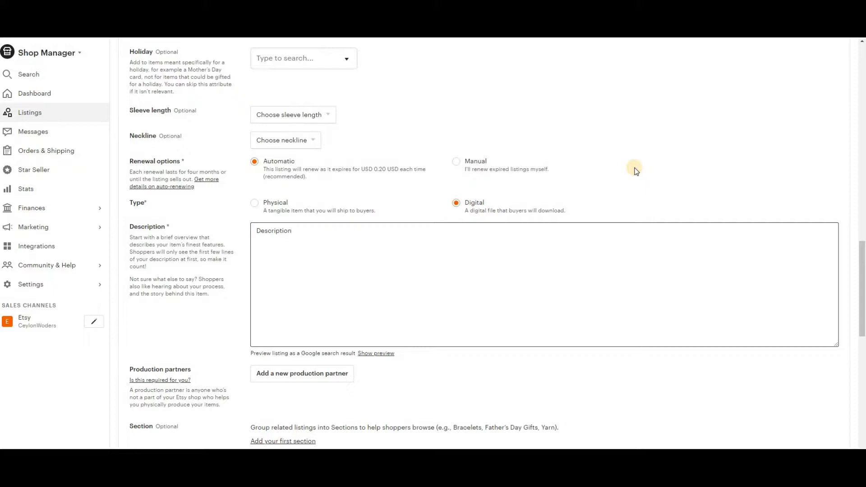
Add the tags "digital download" and "t-shirts" to the listing
scroll(603, 226, down, 4)
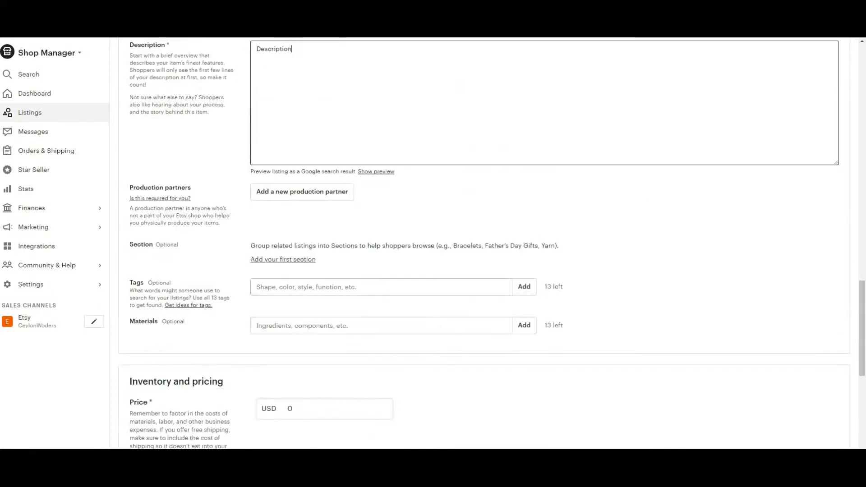
click(465, 284)
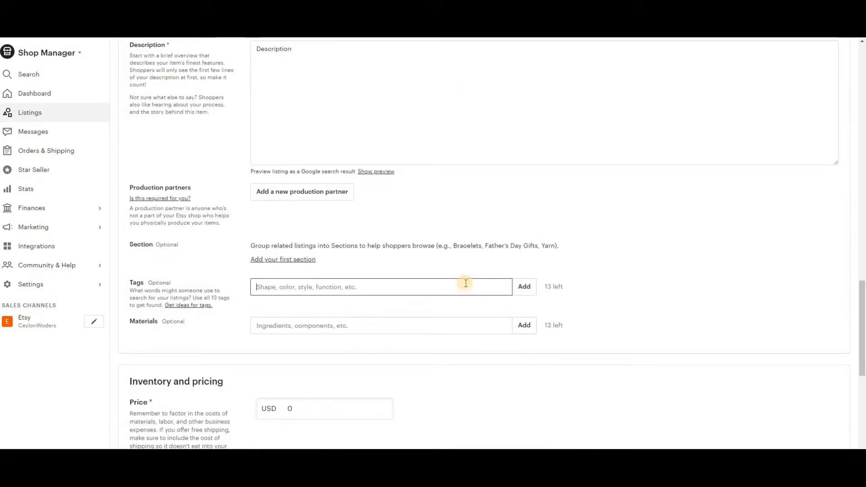
text(d)
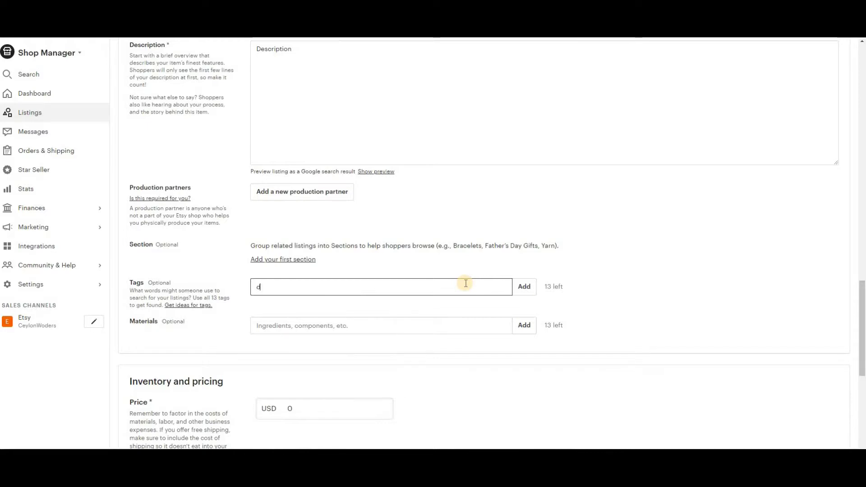
text(igital down)
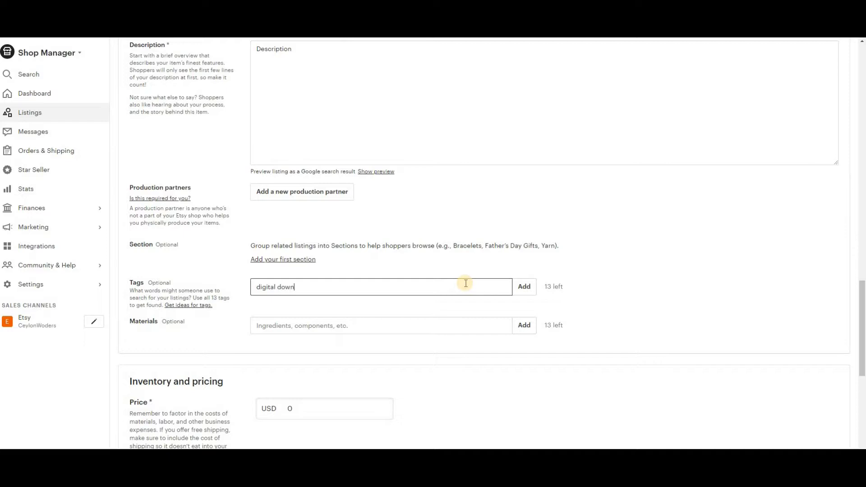
text(load)
key(Return)
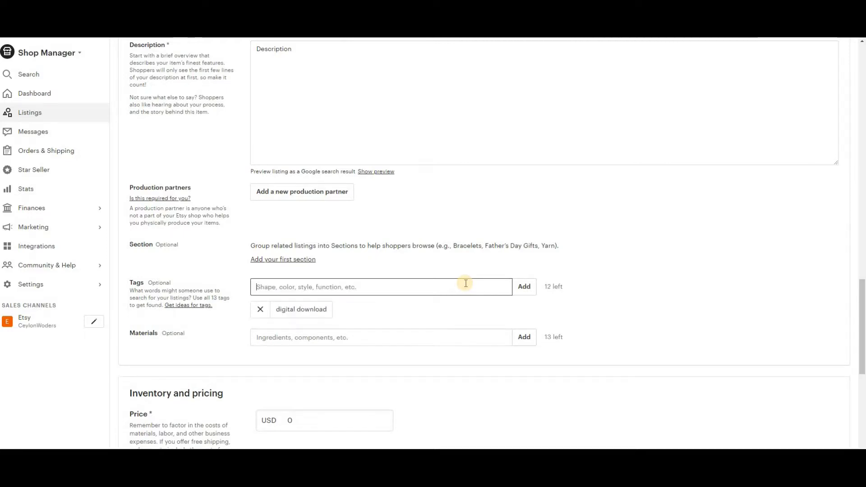
text(t-shirts)
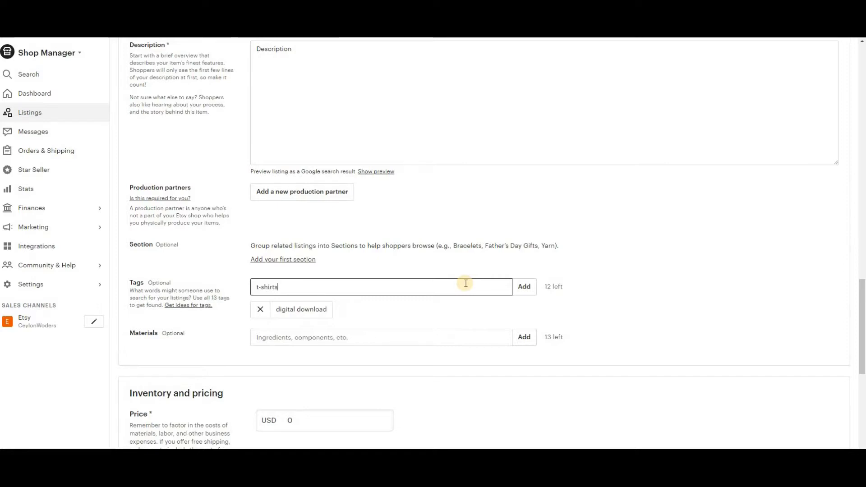
key(Return)
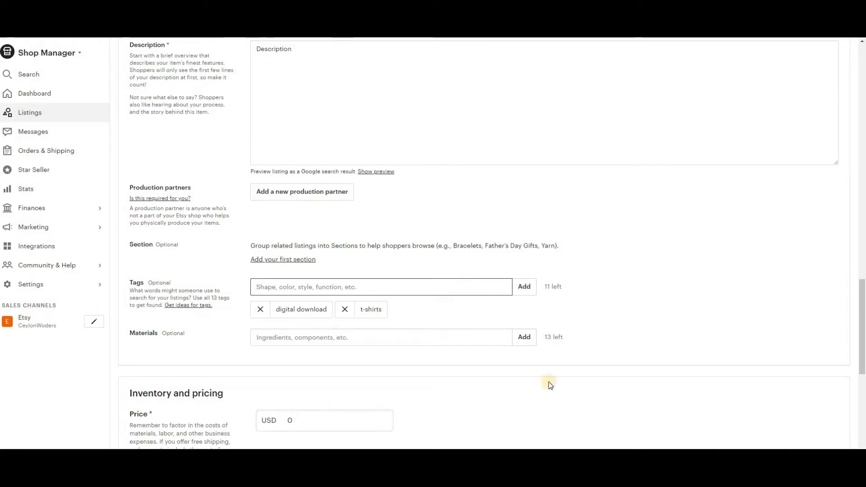
Set the listing's price to 4.99 USD and its quantity to 100
scroll(587, 342, down, 3)
double_click(289, 284)
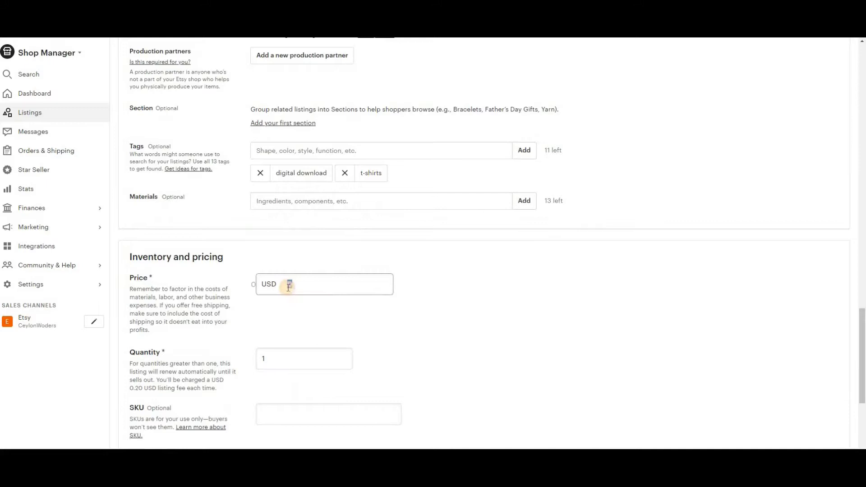
text(4.99)
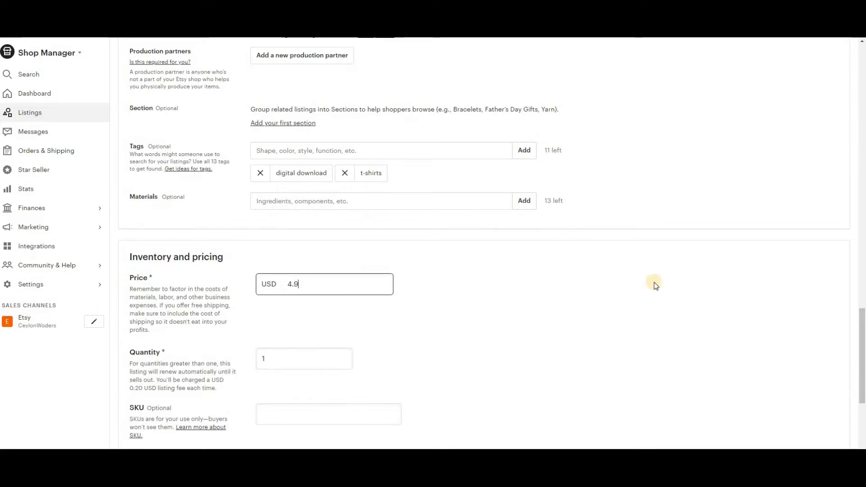
click(285, 383)
drag(283, 360, 243, 362)
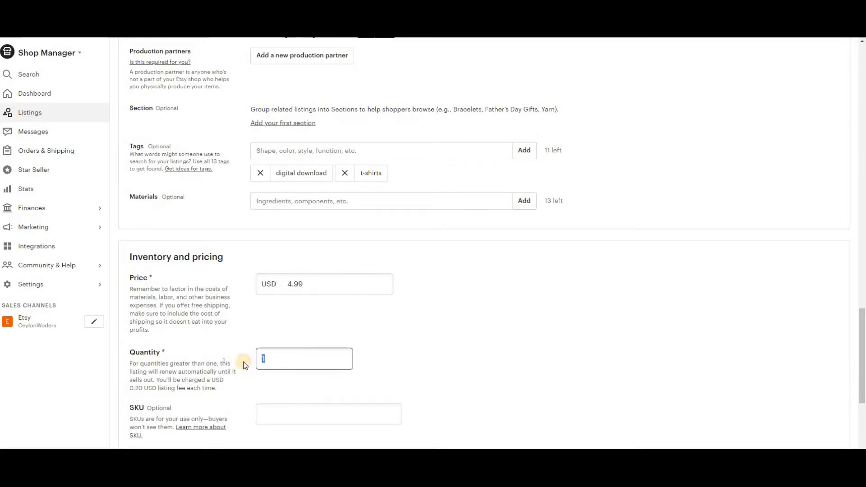
text(100)
Upload beetshirt.png and beetshirtdesign.png as the listing's downloadable digital files
scroll(406, 323, down, 5)
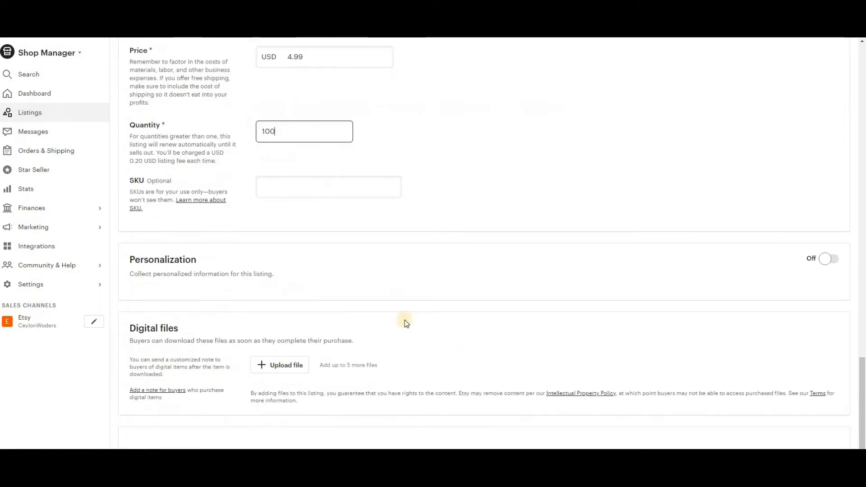
scroll(212, 302, down, 2)
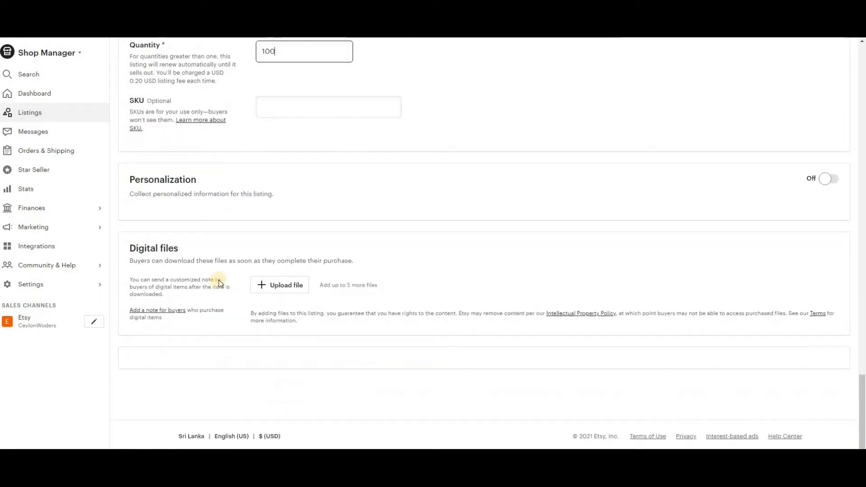
click(288, 285)
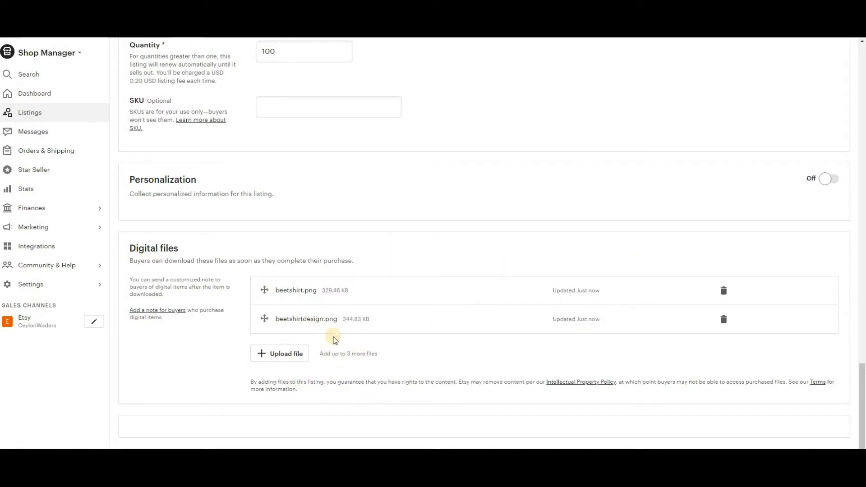
Review the completed listing form, checking the description text, the photos and the digital type setting
scroll(332, 340, down, 2)
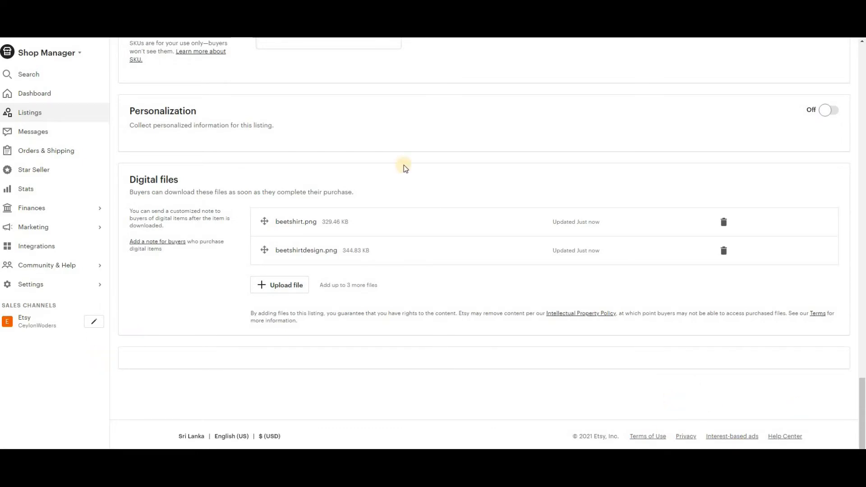
scroll(316, 291, up, 20)
scroll(329, 271, down, 3)
click(346, 223)
drag(346, 223, 213, 228)
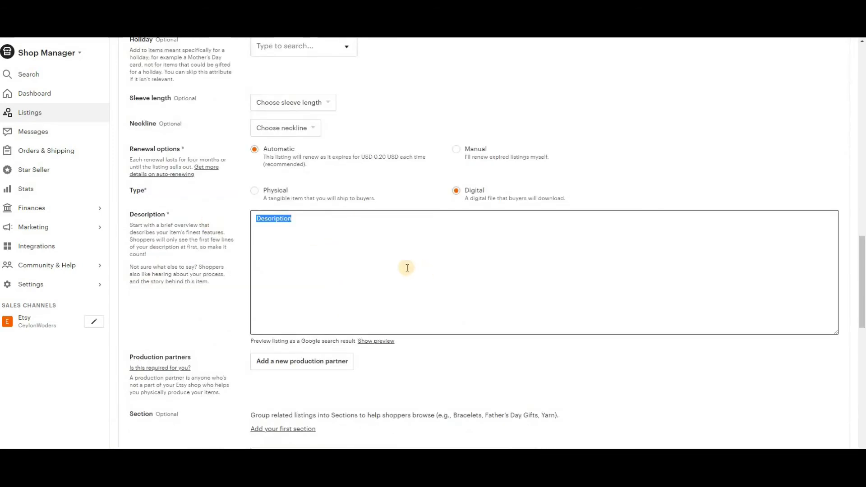
click(323, 227)
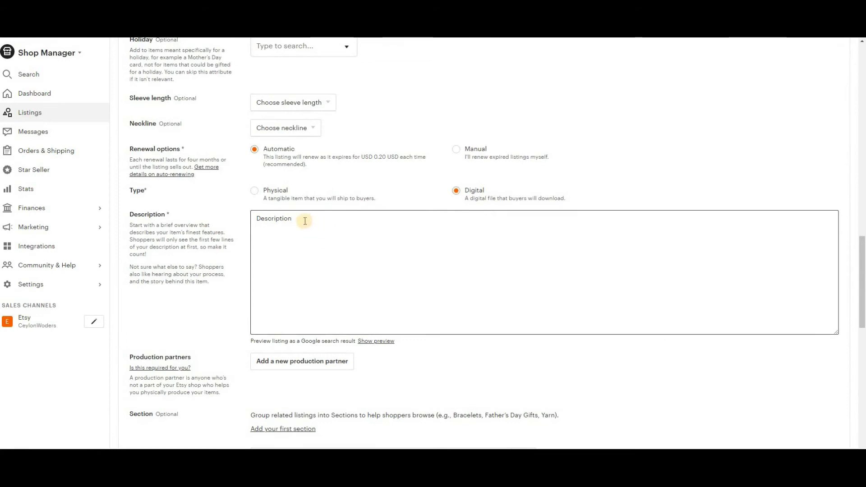
drag(305, 221, 245, 219)
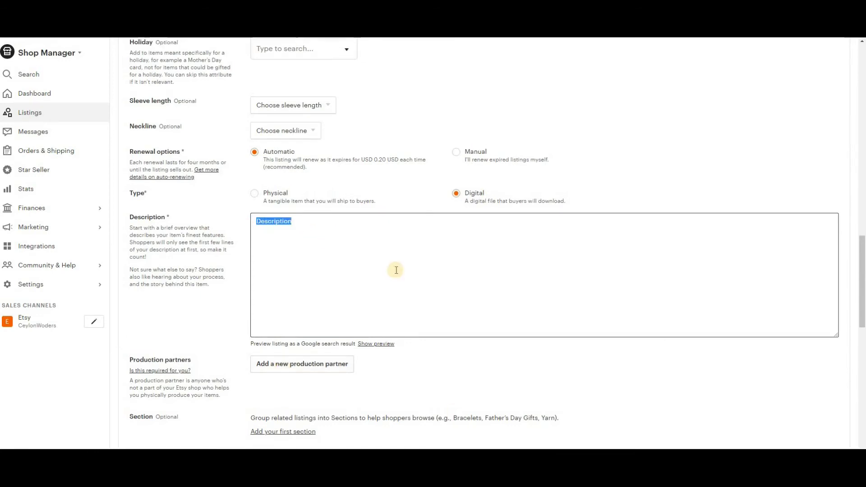
scroll(396, 270, up, 20)
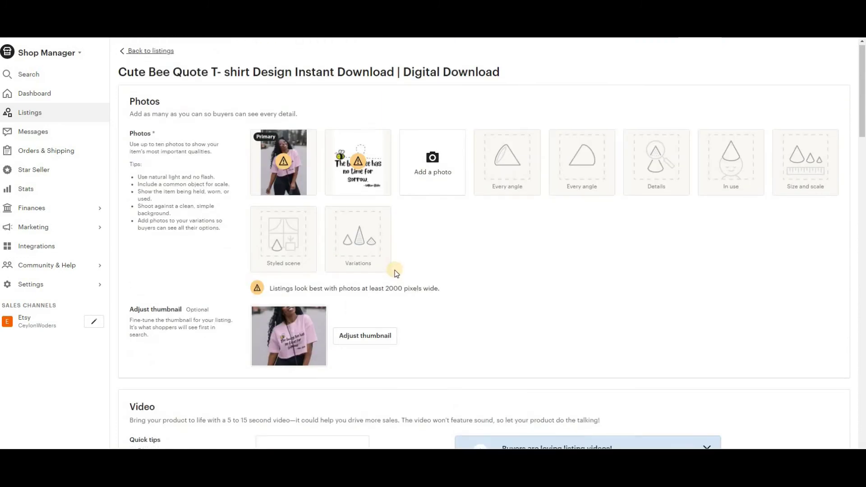
scroll(396, 271, down, 10)
scroll(396, 273, down, 10)
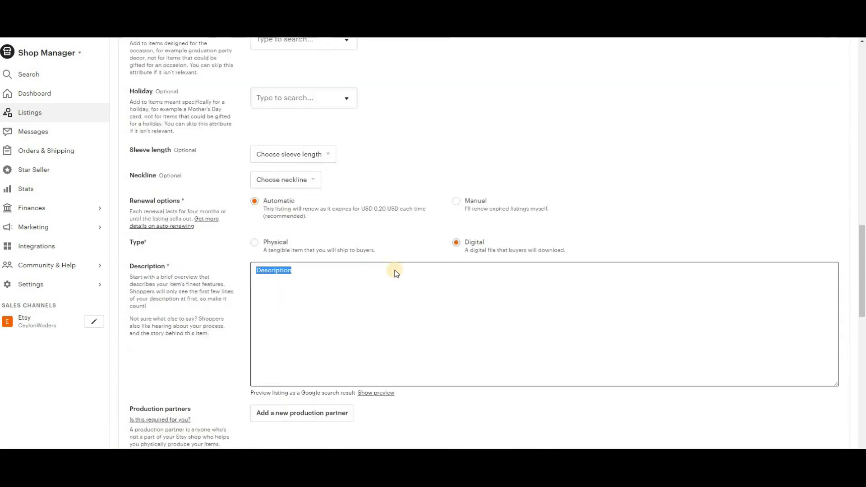